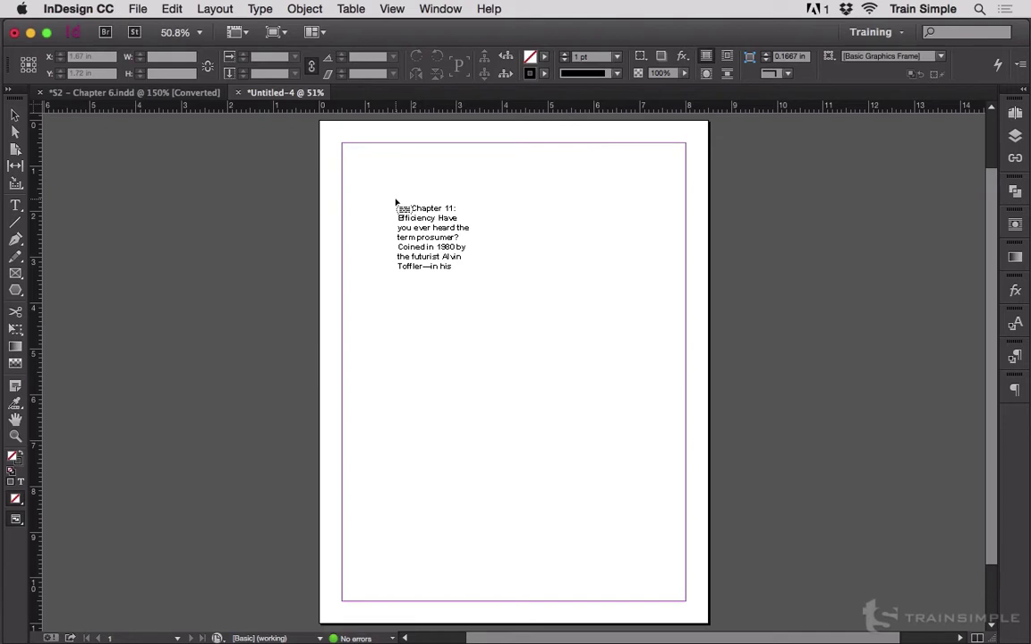
Step: Show the Pages panel for the new blank Untitled-4 document
click(1011, 113)
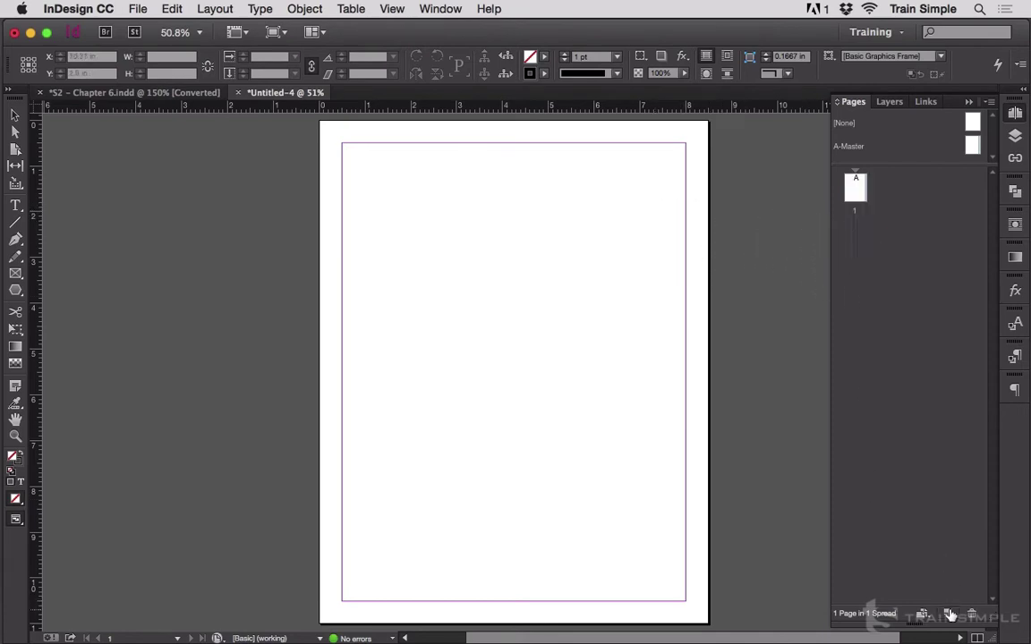
Step: Add pages until the document has three, go to page 3, and enlarge the masters area
click(949, 614)
click(949, 614)
double_click(856, 293)
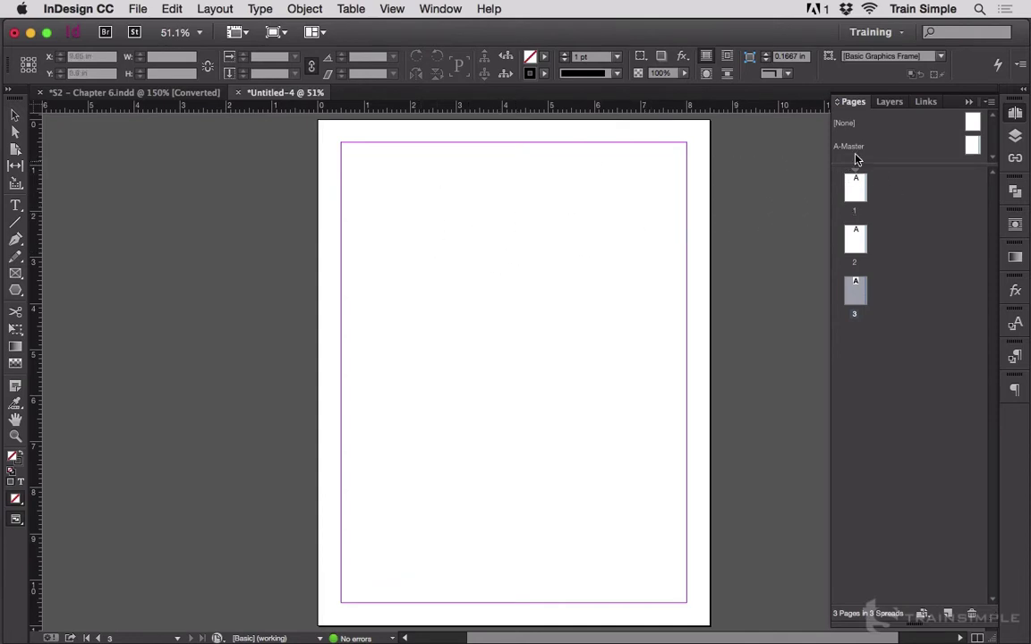
drag(858, 167, 857, 239)
click(988, 104)
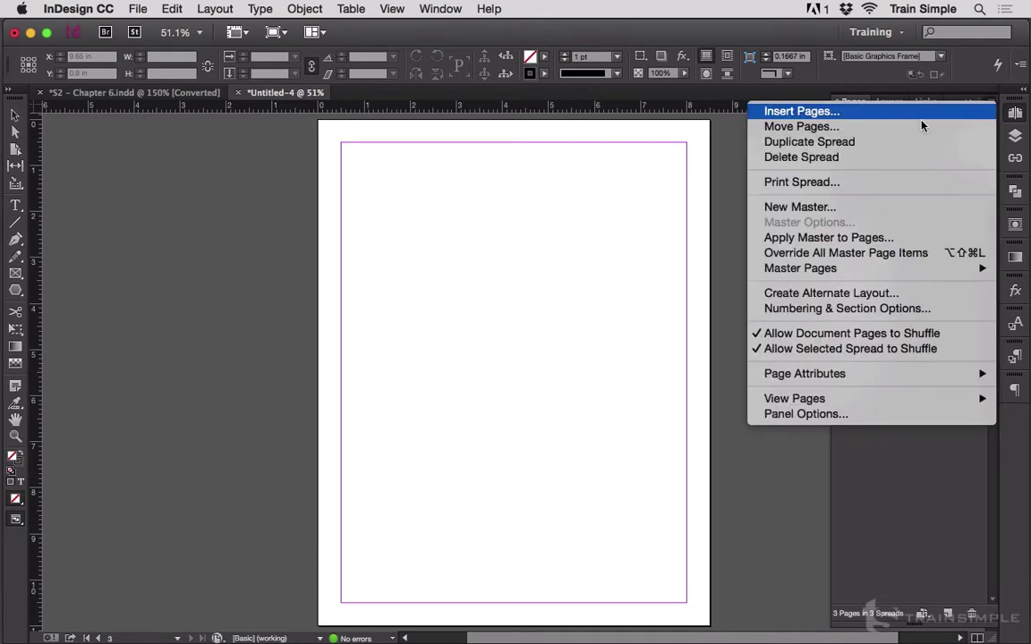
Step: Create a new master with prefix BOD, name Body Copy and page size Letter - Half
click(870, 215)
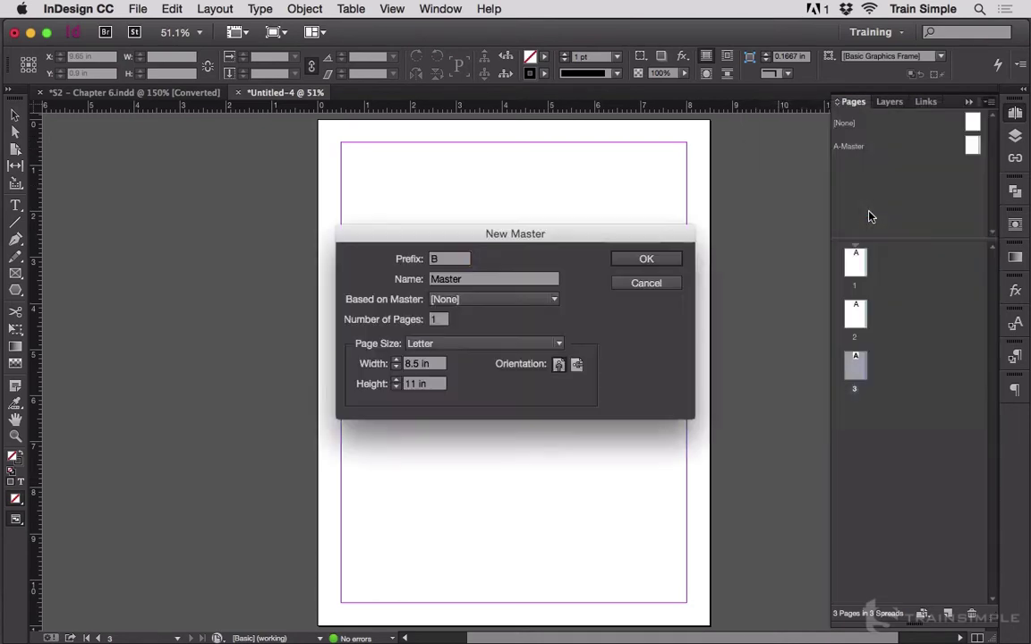
click(503, 285)
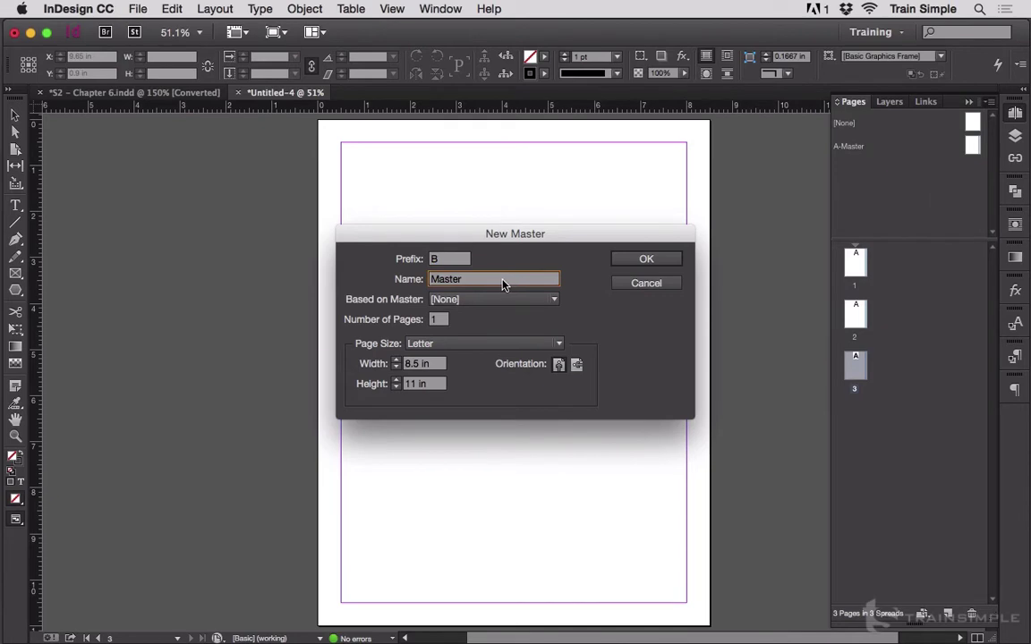
text(Body Copy)
double_click(456, 260)
text(Bod)
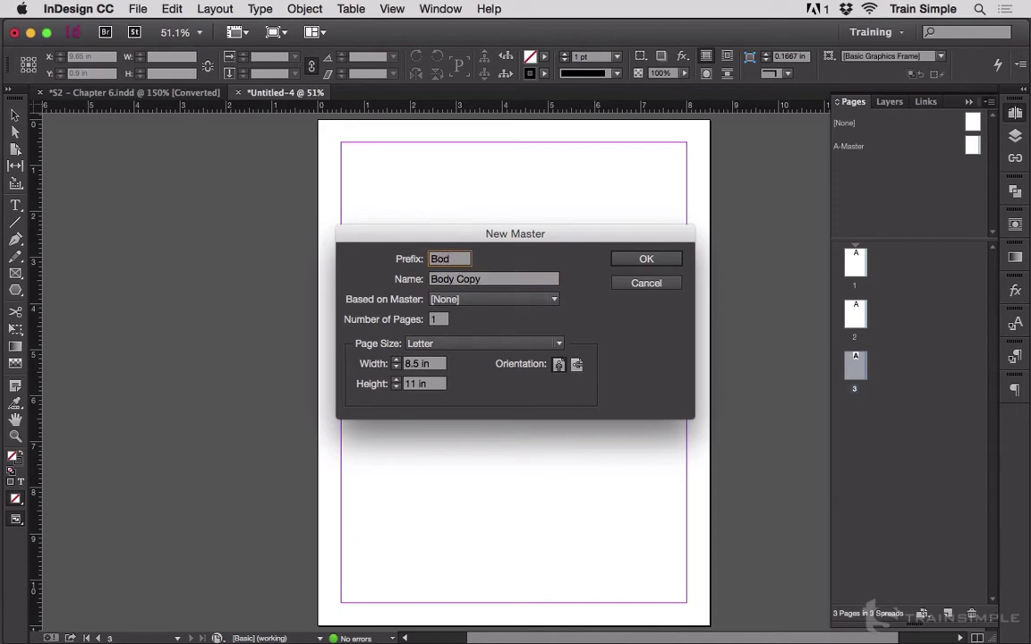
key(BackSpace)
key(BackSpace)
text(OD)
click(452, 343)
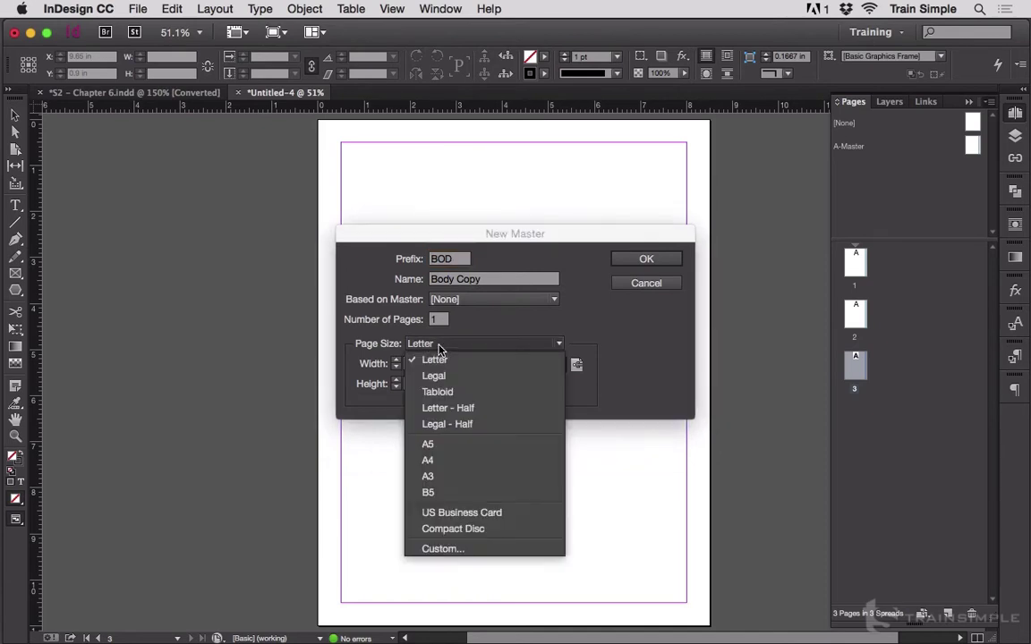
click(455, 410)
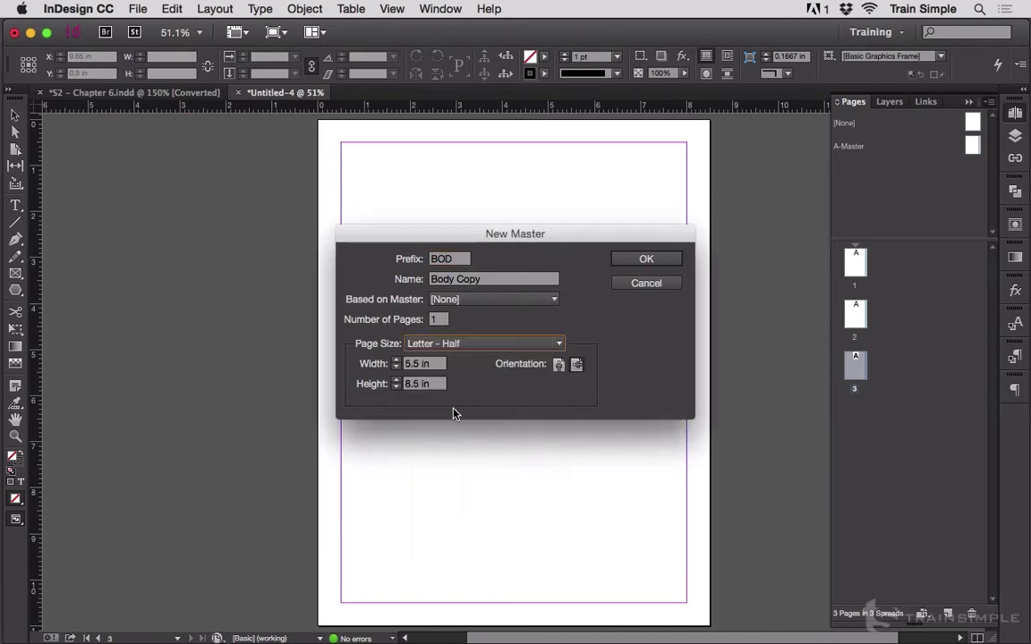
click(646, 260)
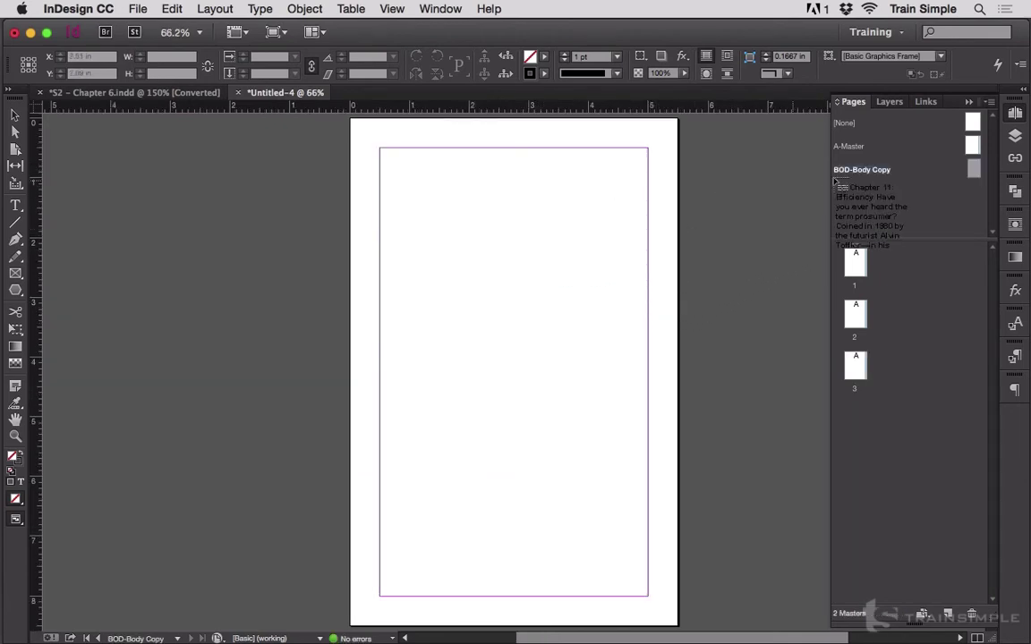
Step: Add pages 4 and 5 based on the BOD-Body Copy master, then go to page 4
drag(928, 267, 855, 414)
drag(946, 222, 856, 439)
double_click(855, 419)
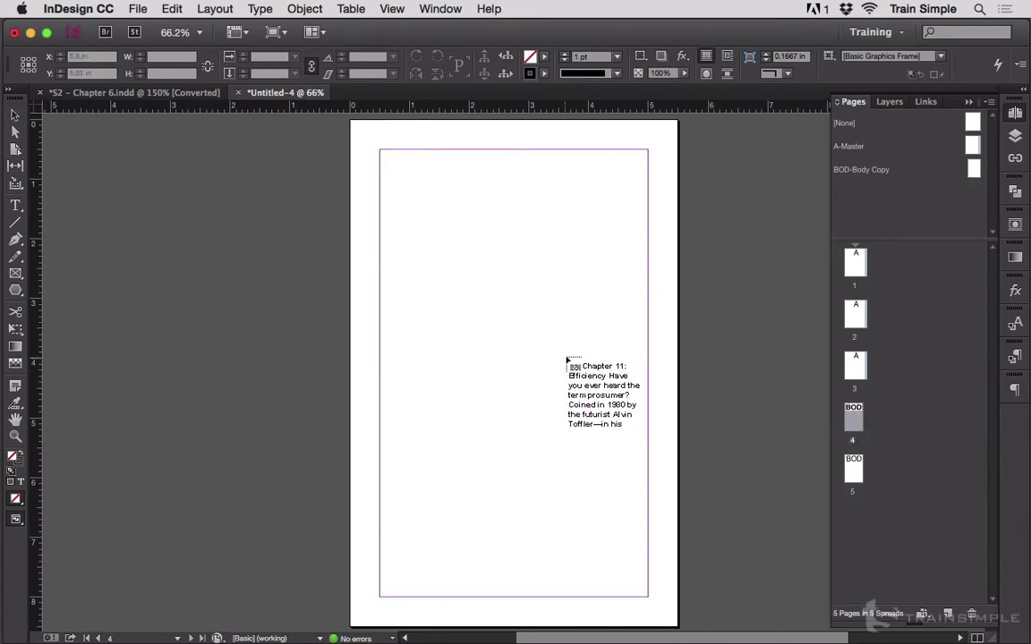
Step: In the Layers panel, add a layer above Layer 1 and rename it 'My new layer'
click(1014, 136)
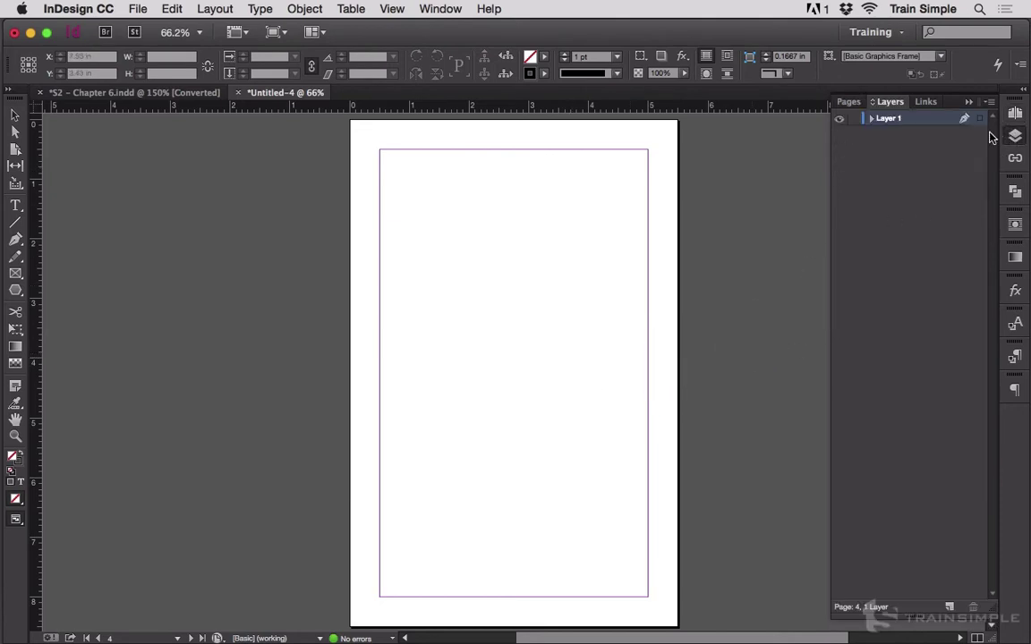
click(944, 607)
double_click(889, 120)
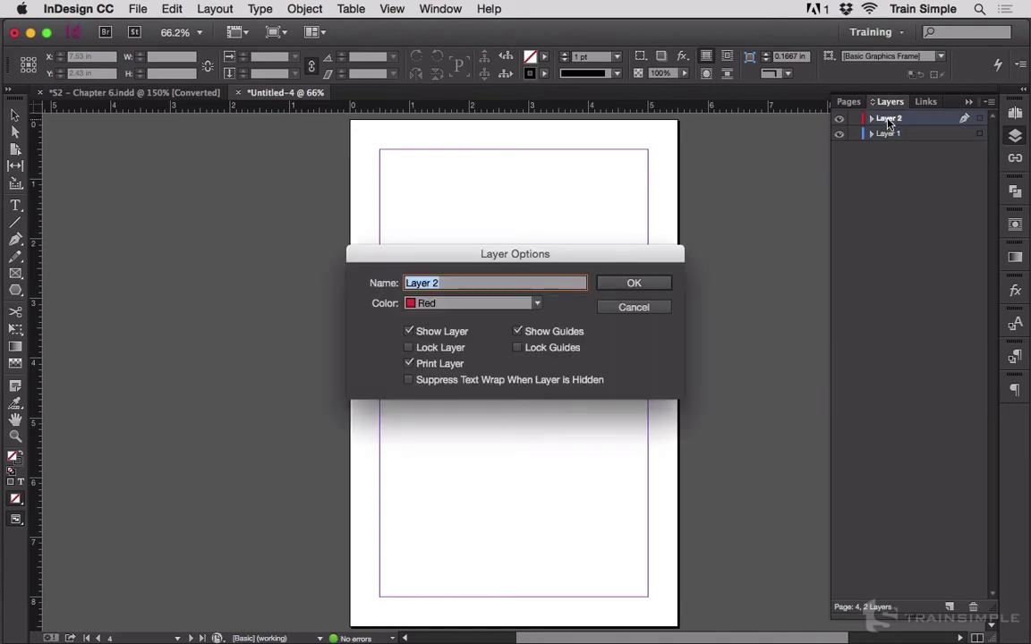
text(My new layer)
key(Return)
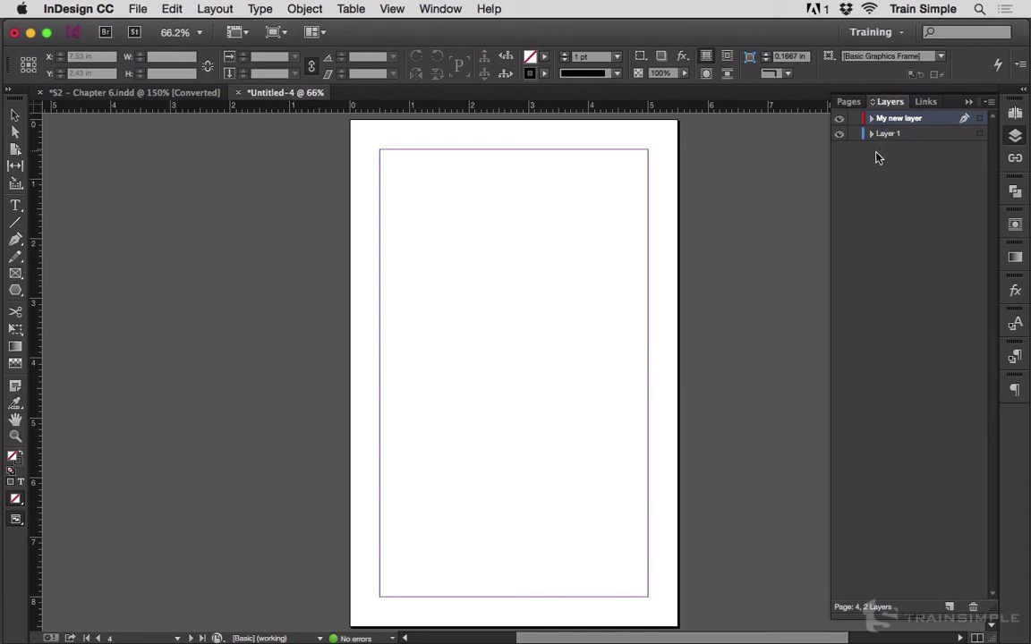
Step: Set page 4's margins to 0.875 in on all sides, then switch to S2 - Chapter 6.indd
click(303, 9)
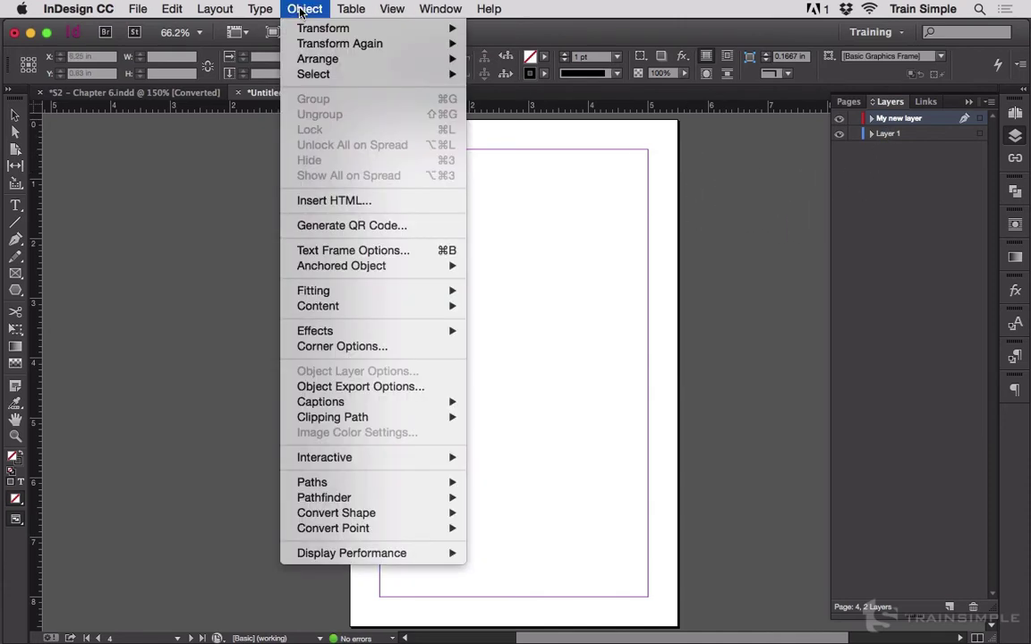
mouse_move(215, 8)
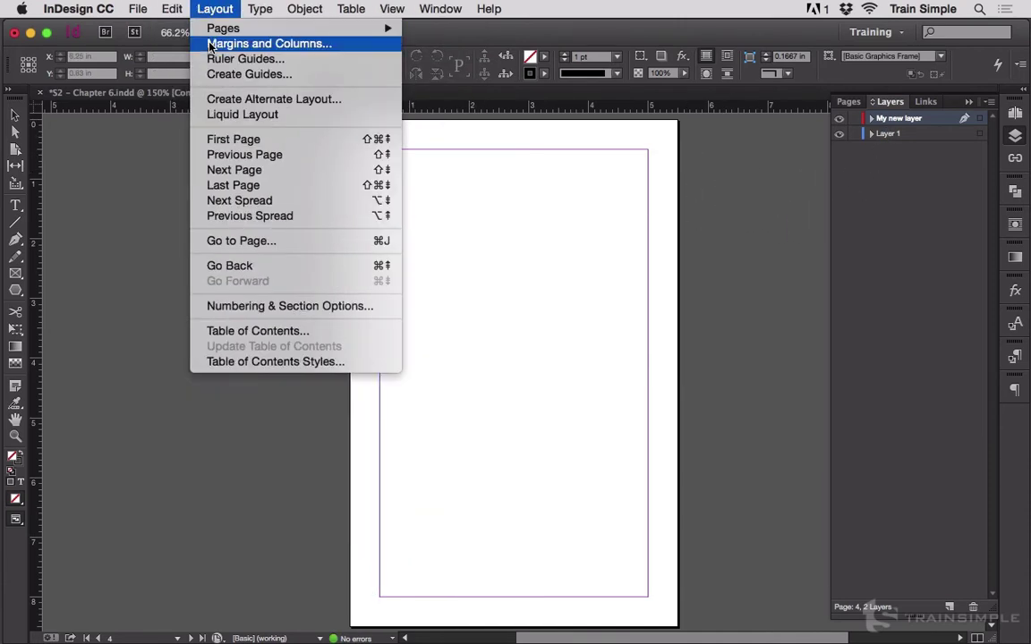
click(211, 45)
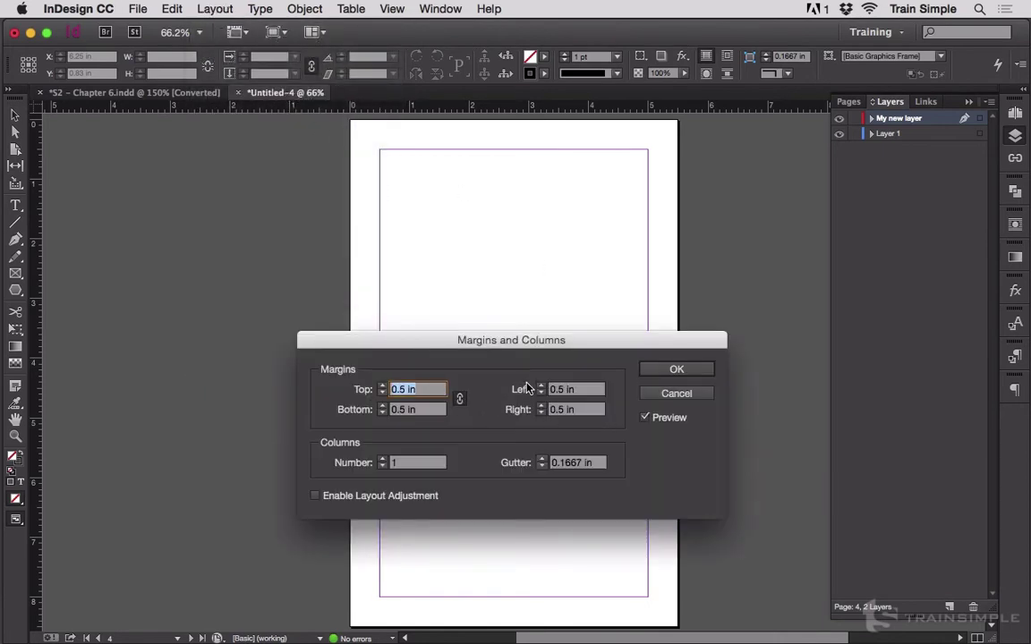
key(Up)
key(Up)
key(Up)
key(Up)
key(Up)
key(Up)
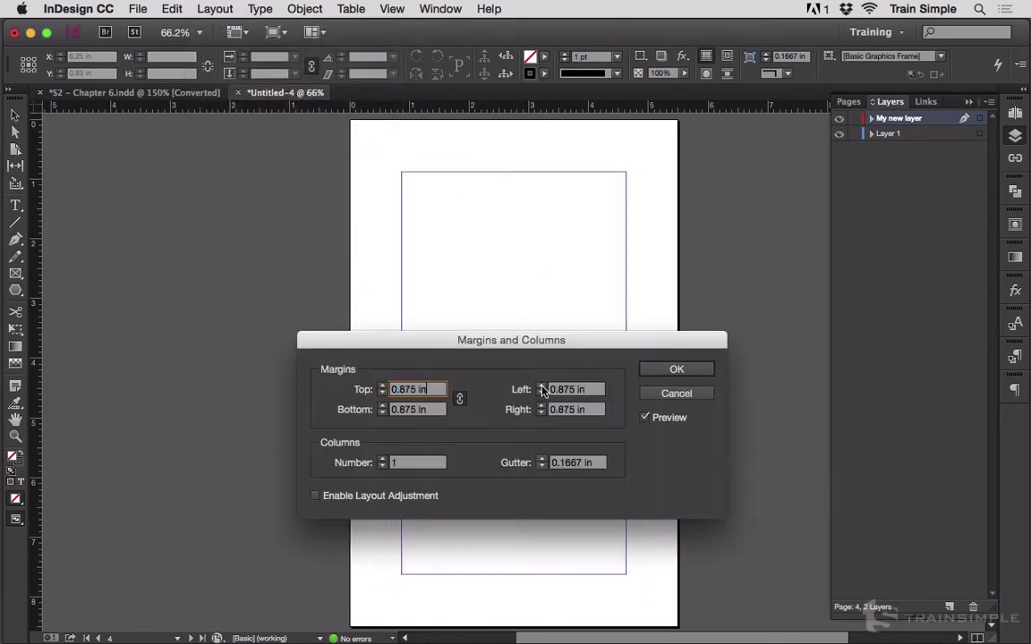
click(677, 369)
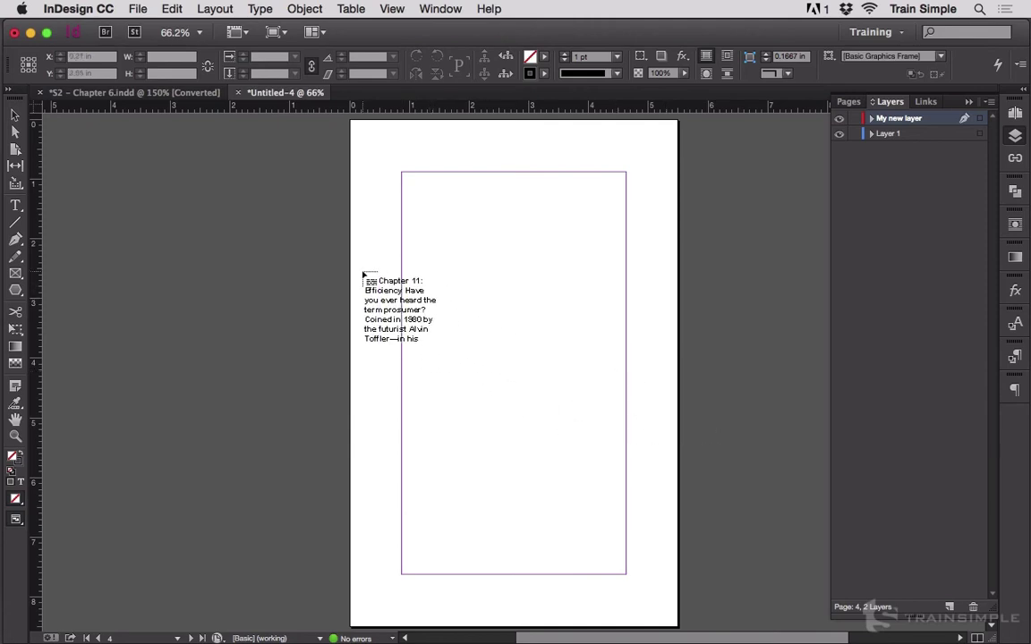
click(122, 92)
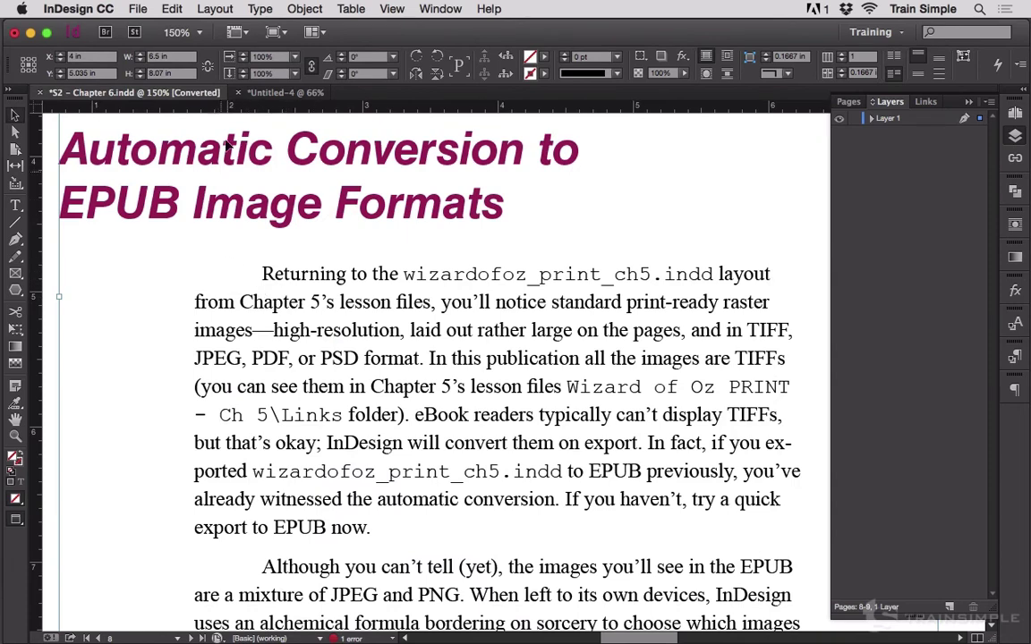
Step: Return to Untitled-4, show the Pages panel, and cancel placing the loaded text
click(269, 93)
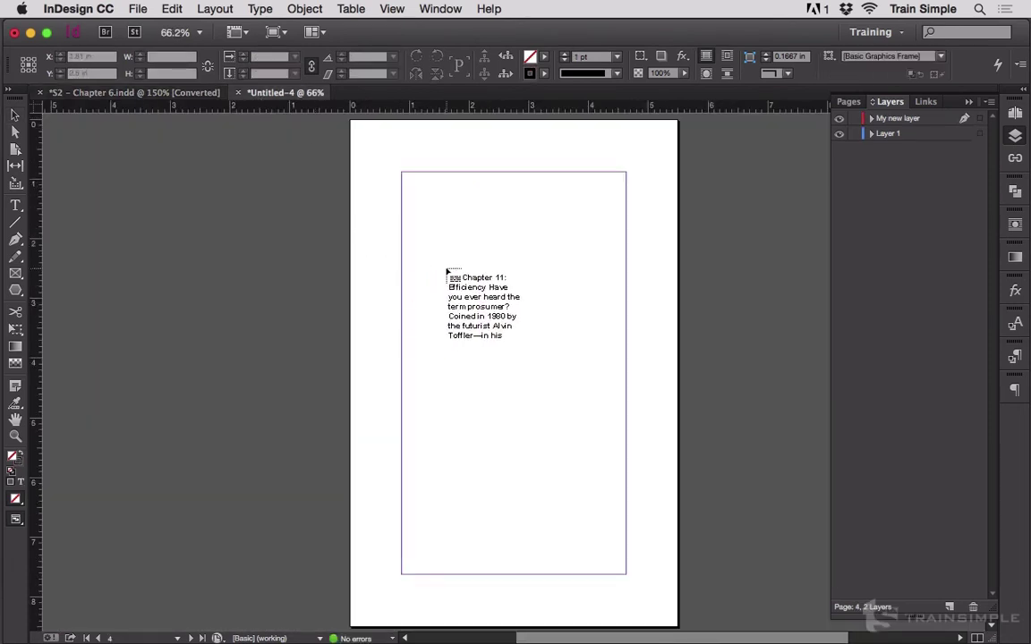
key(super+F12)
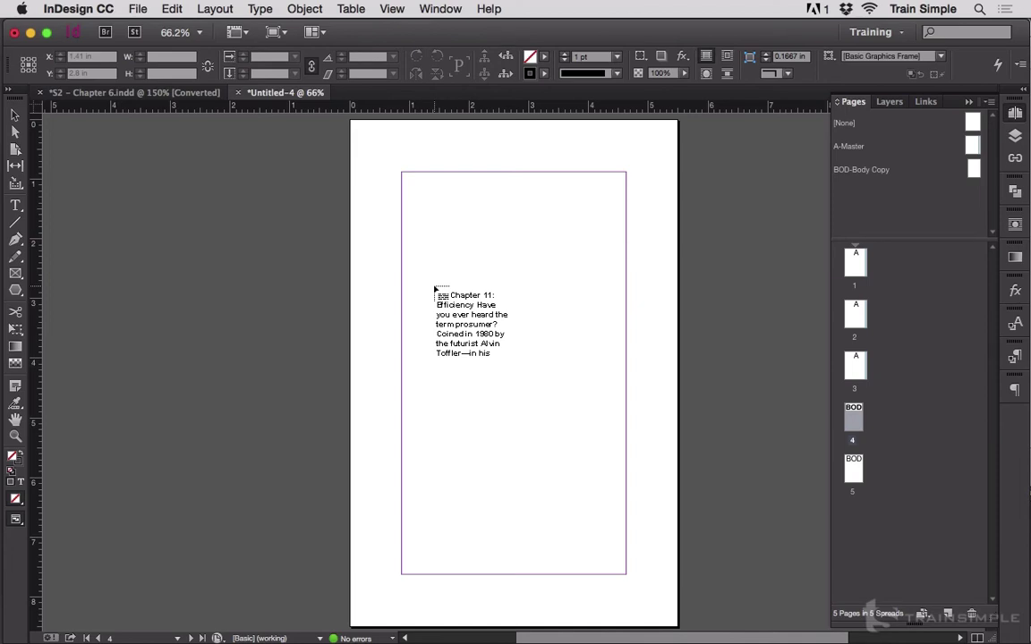
key(Escape)
Step: Zoom page 4 to 150% and pan to its top-left 0.875 in margin corner
key(super+equal)
key(super+equal)
key(super+equal)
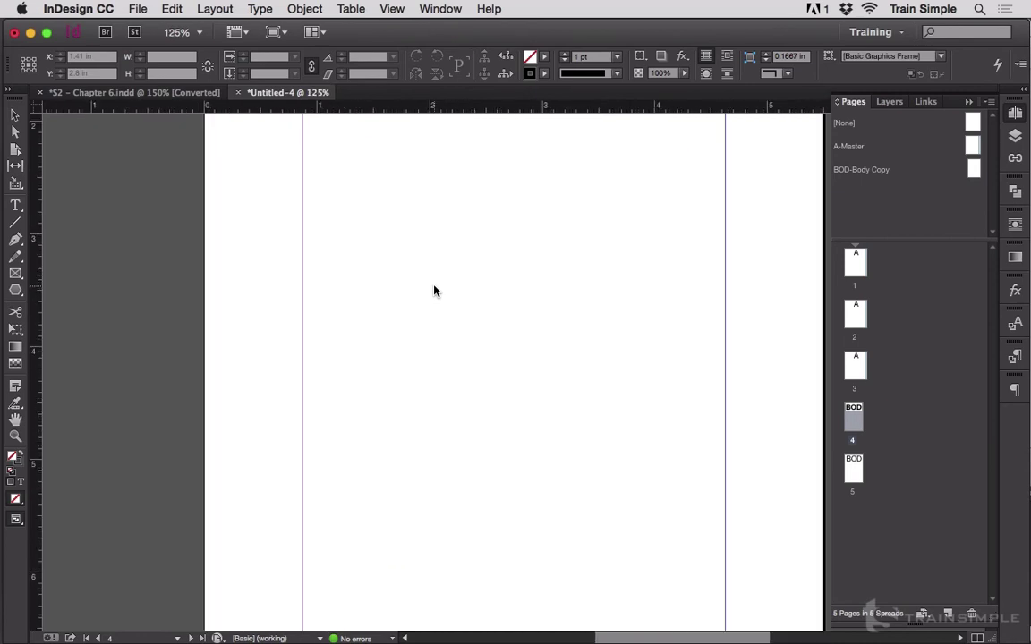
key(super+0)
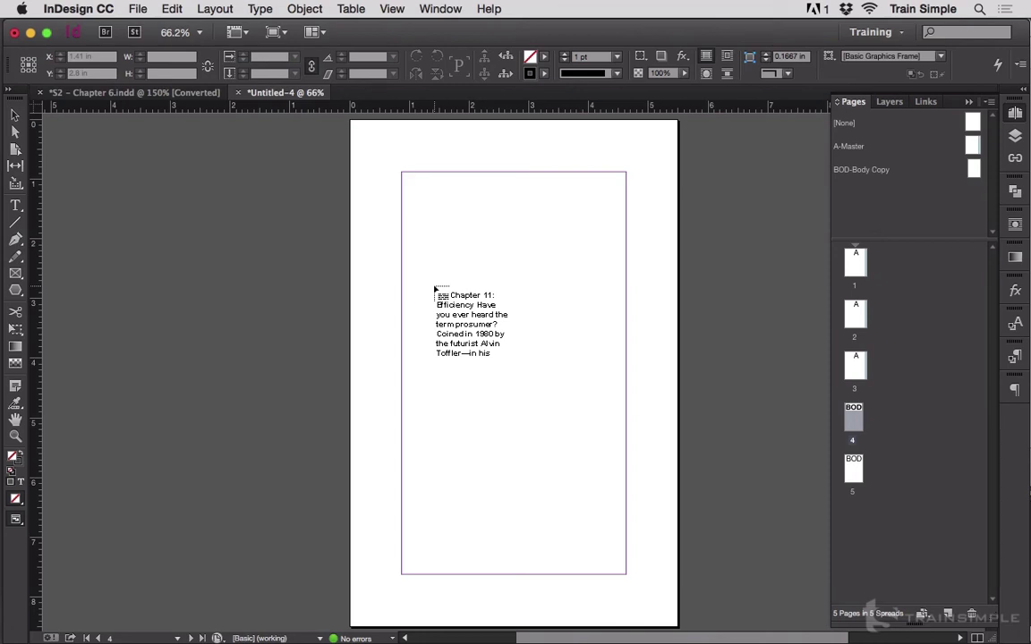
key(Escape)
key(super+equal)
key(super+equal)
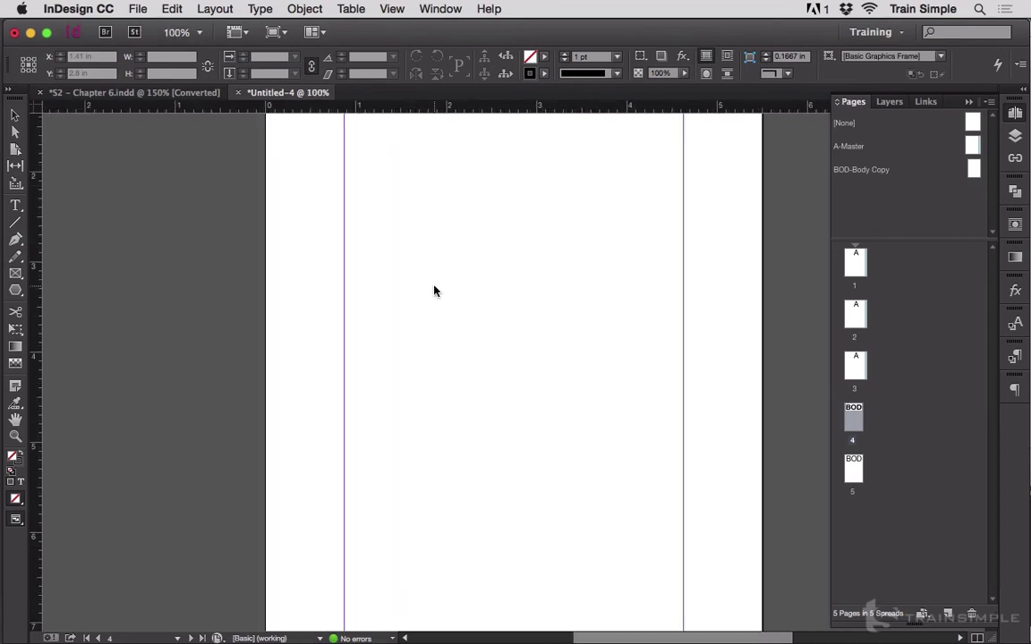
key(super+equal)
key(super+equal)
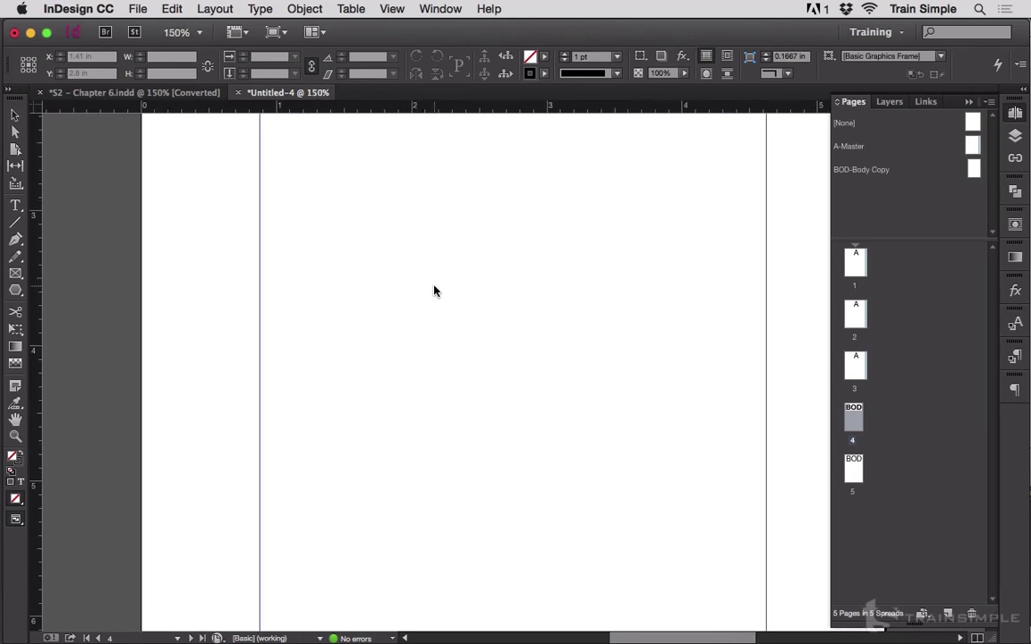
scroll(382, 270, up, 5)
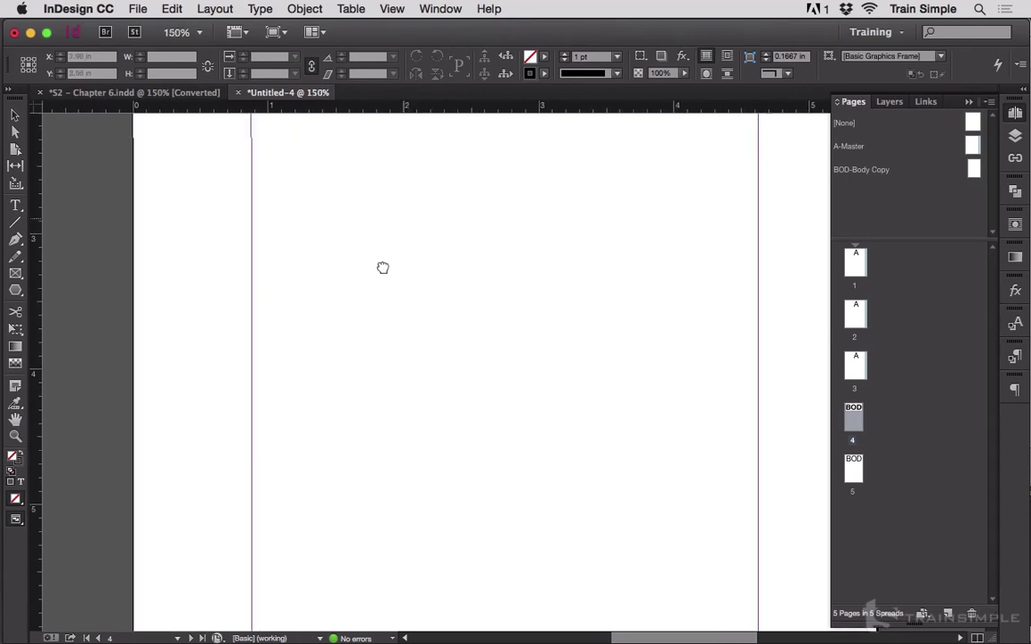
drag(360, 381, 282, 241)
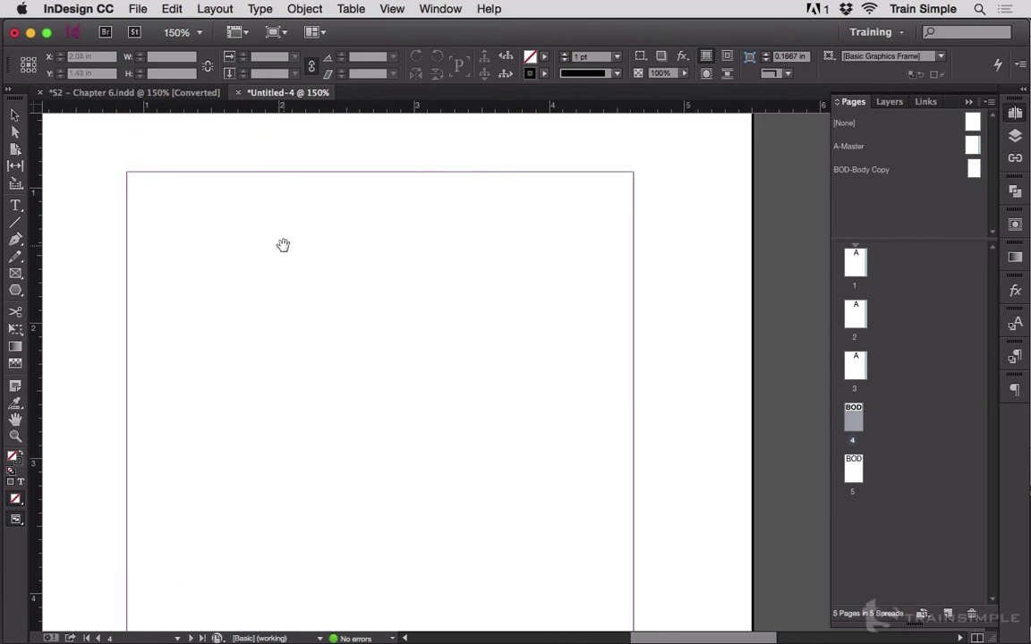